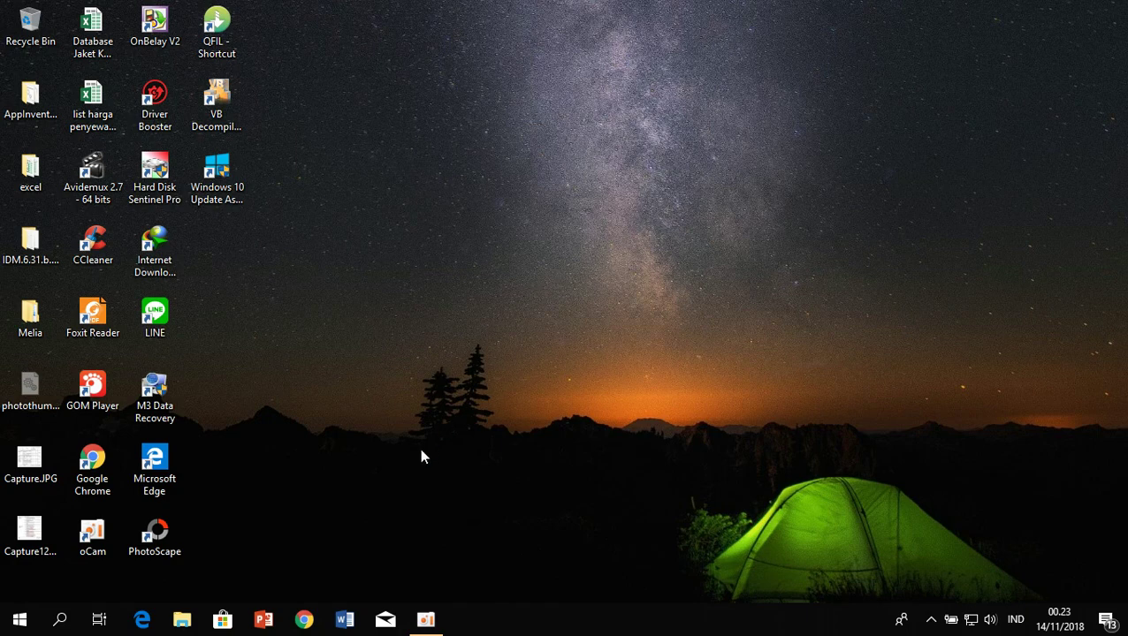
Start a blank document in Word, dismissing the Office activation wizard
left_click(346, 620)
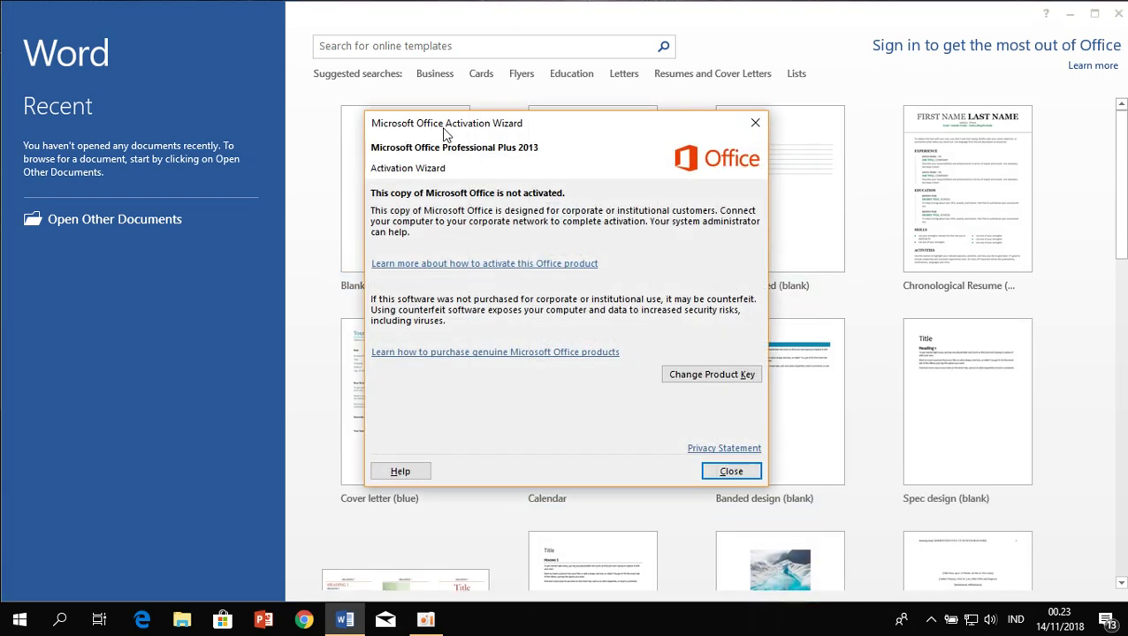
left_click_drag(446, 131, 557, 125)
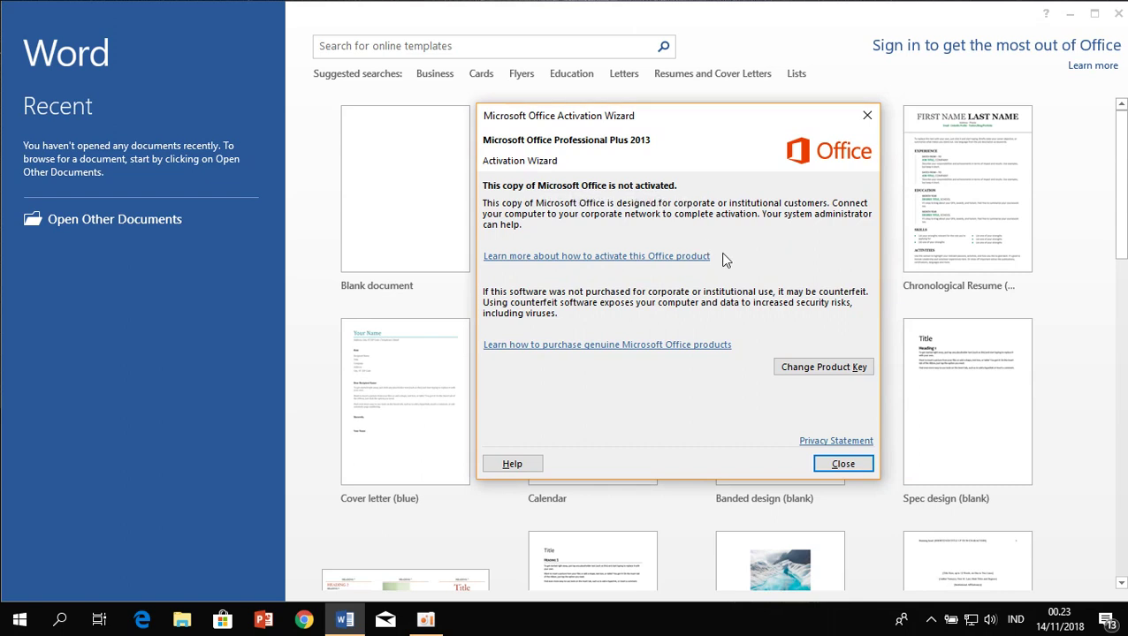
left_click(842, 464)
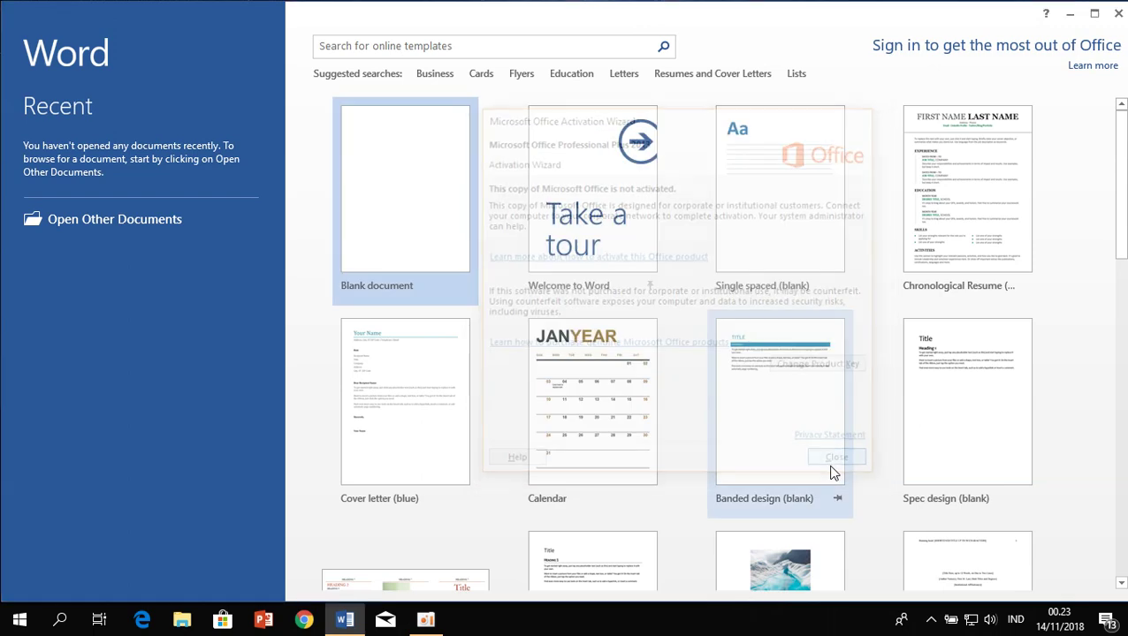
left_click(407, 196)
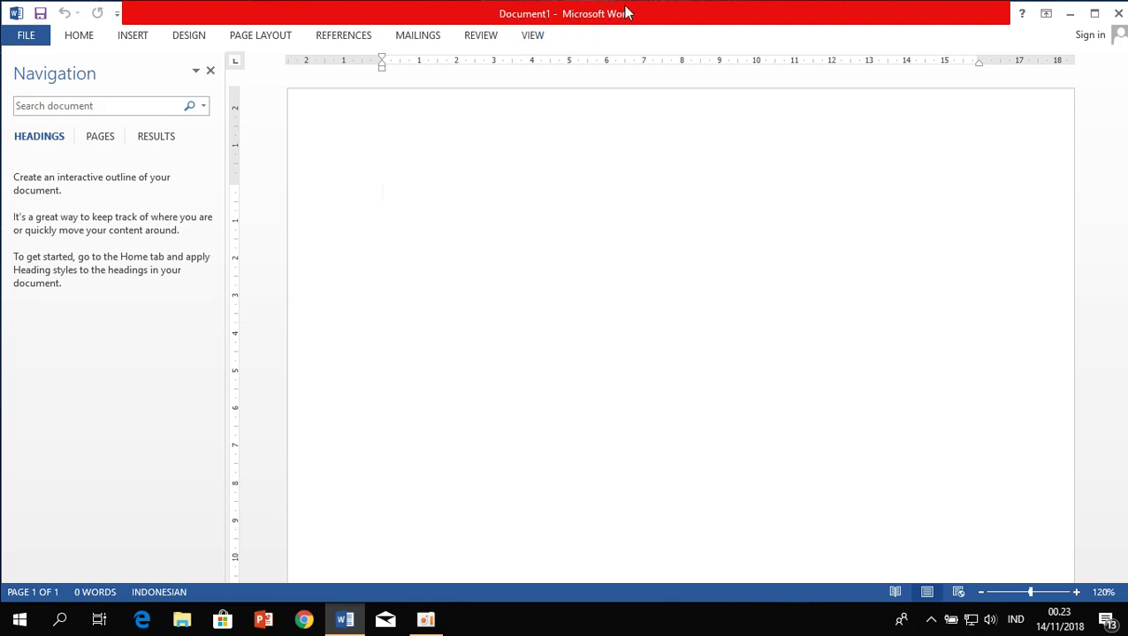
View the Office product information on Word's Account page, and close Word
left_click(34, 39)
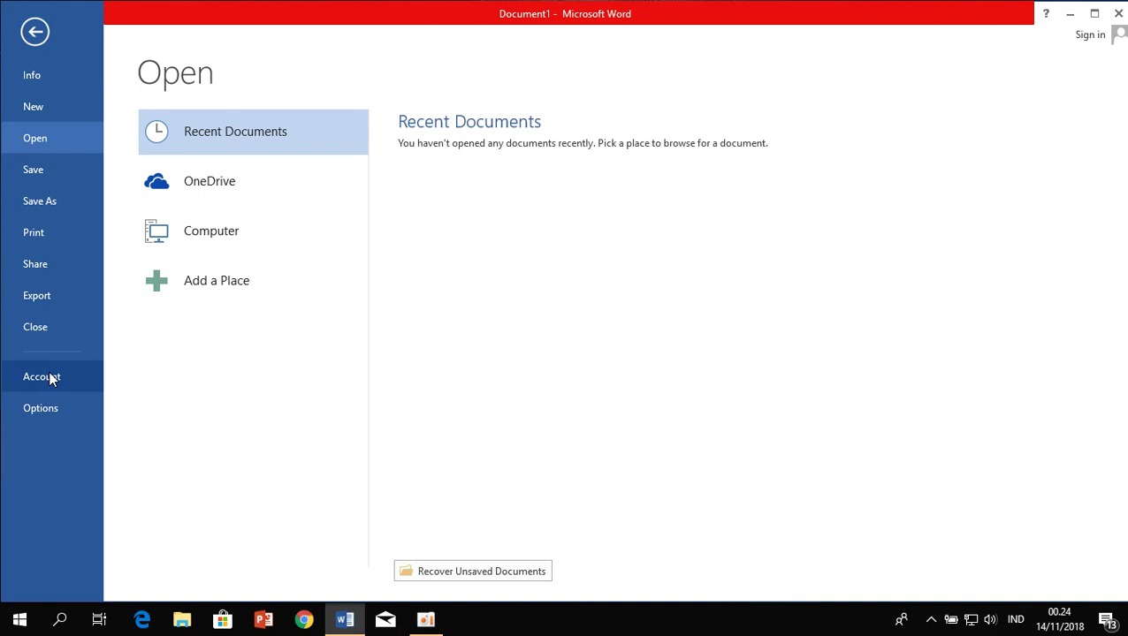
left_click(48, 377)
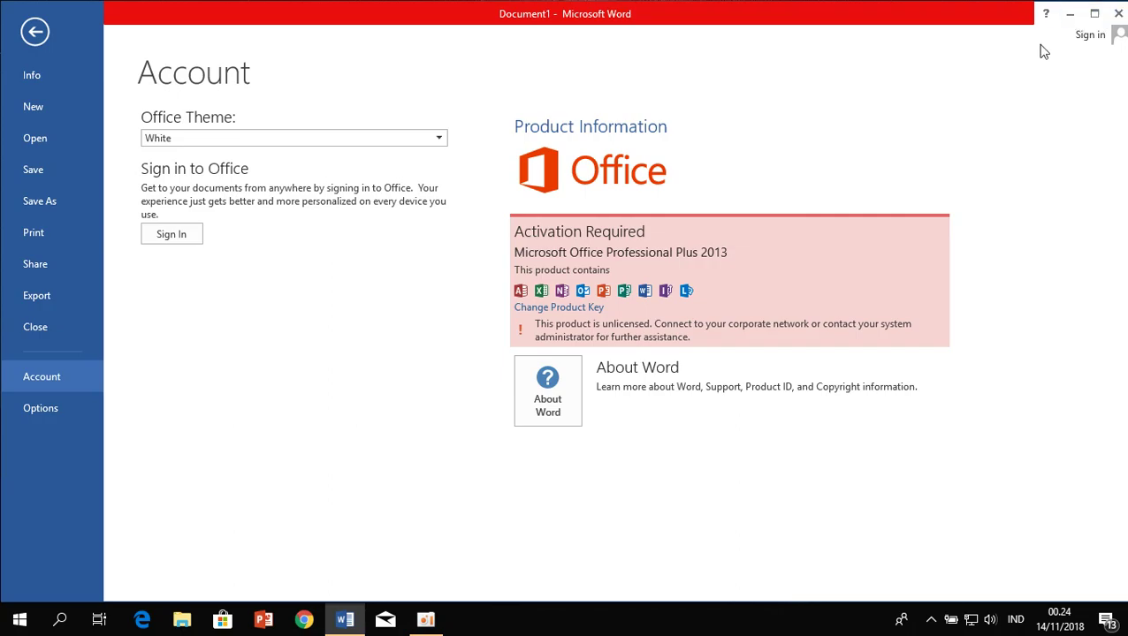
key("alt+F4")
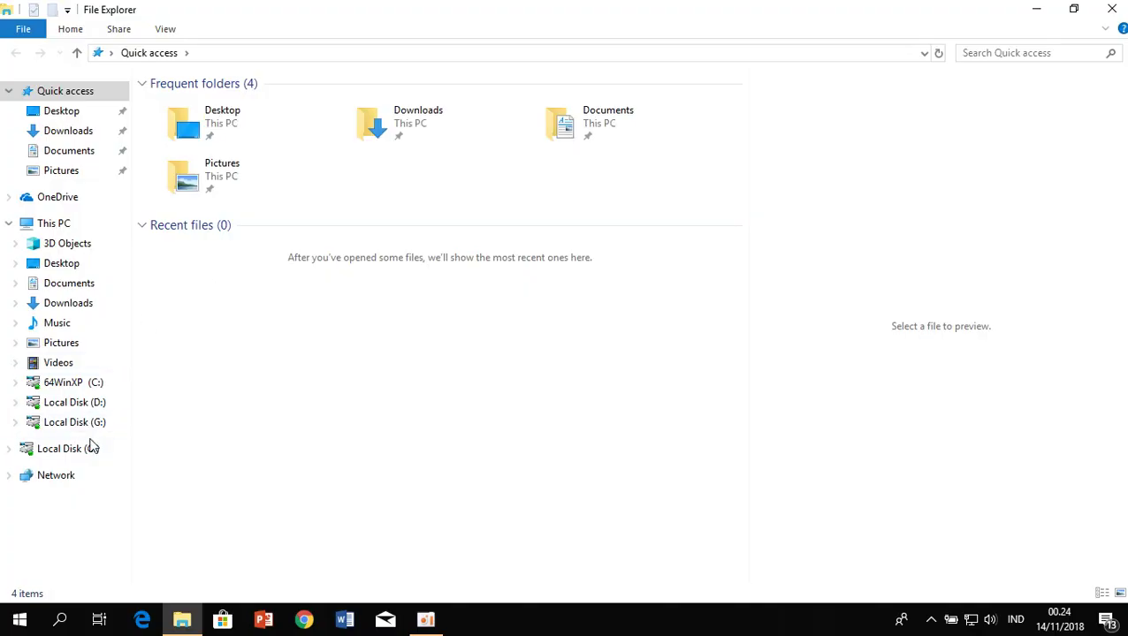
Open the KMSpico.v10.2.0.rar archive from the MK folder on Local Disk (G:), and close File Explorer
left_click(93, 450)
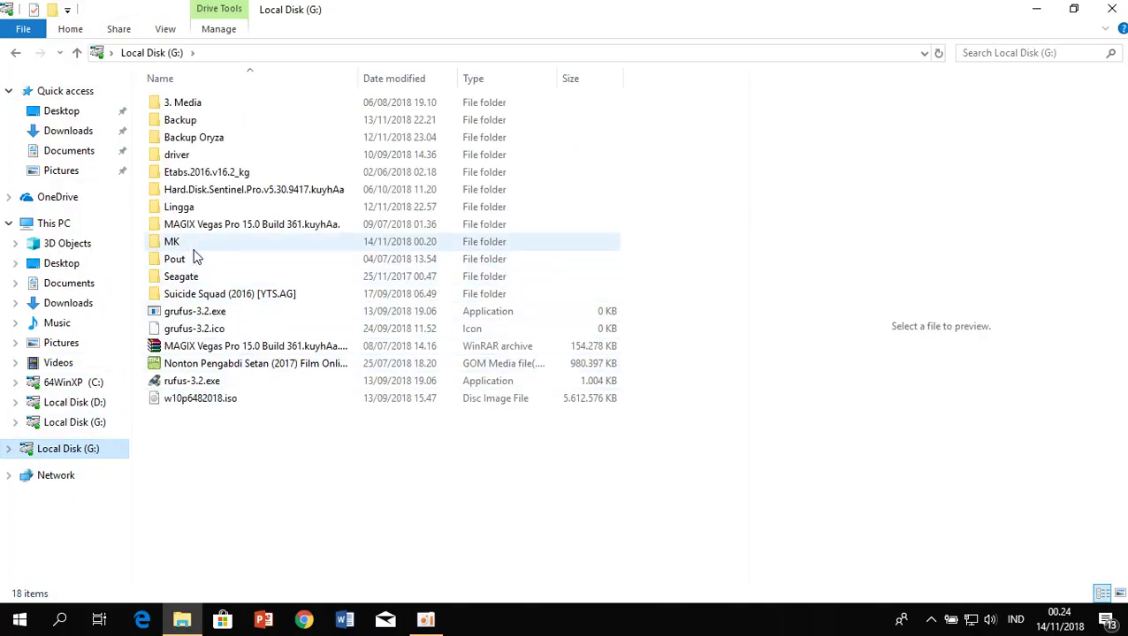
left_click(191, 244)
key("Return")
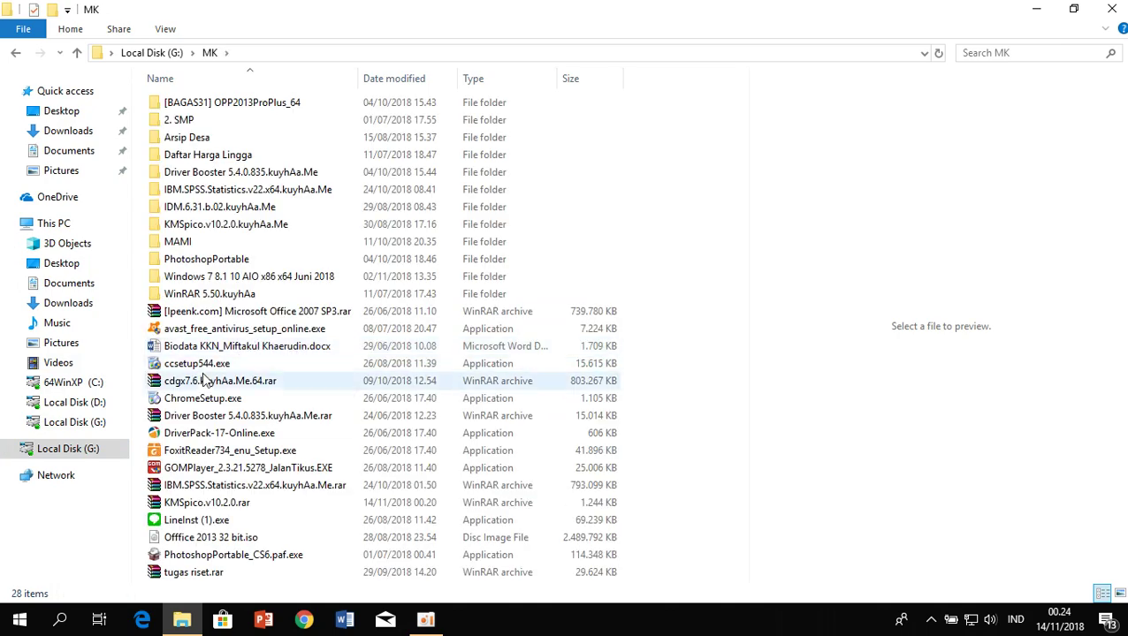
left_click(225, 503)
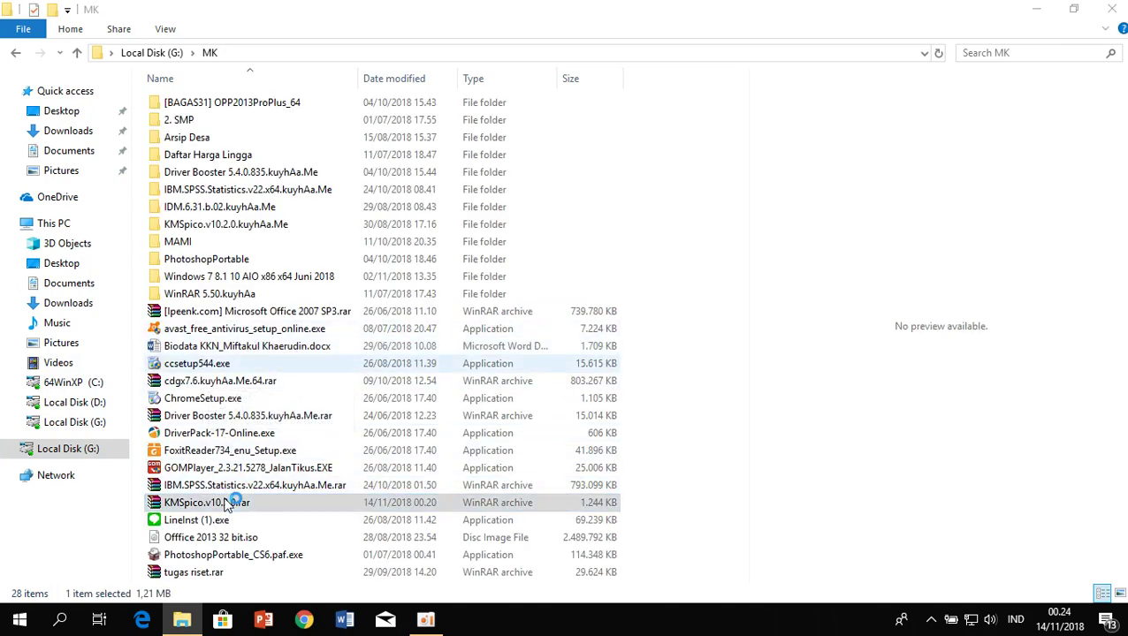
key("Return")
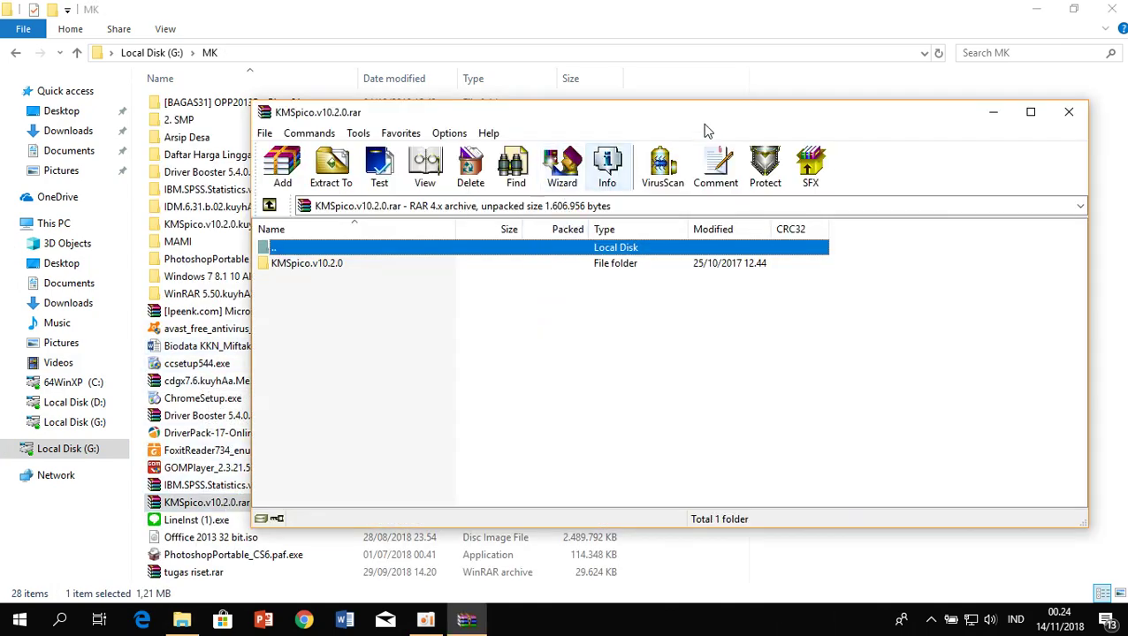
left_click(1111, 9)
left_click_drag(840, 123, 773, 96)
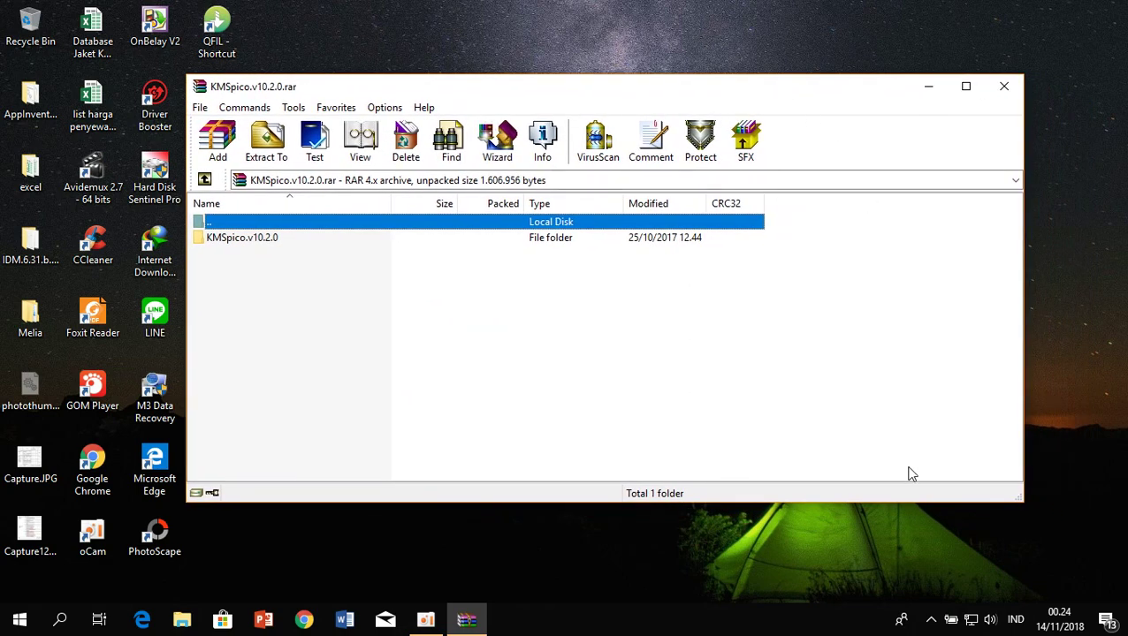
Turn off real-time protection in the Virus & threat protection settings of Windows Defender Security Center, and close it
left_click(931, 620)
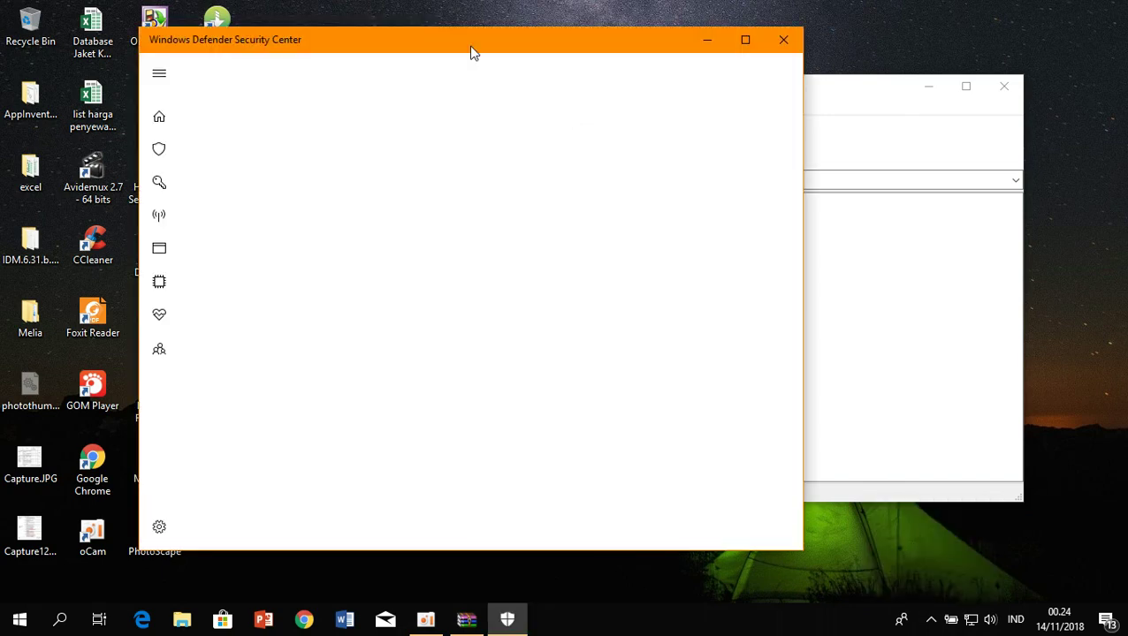
left_click_drag(472, 53, 629, 81)
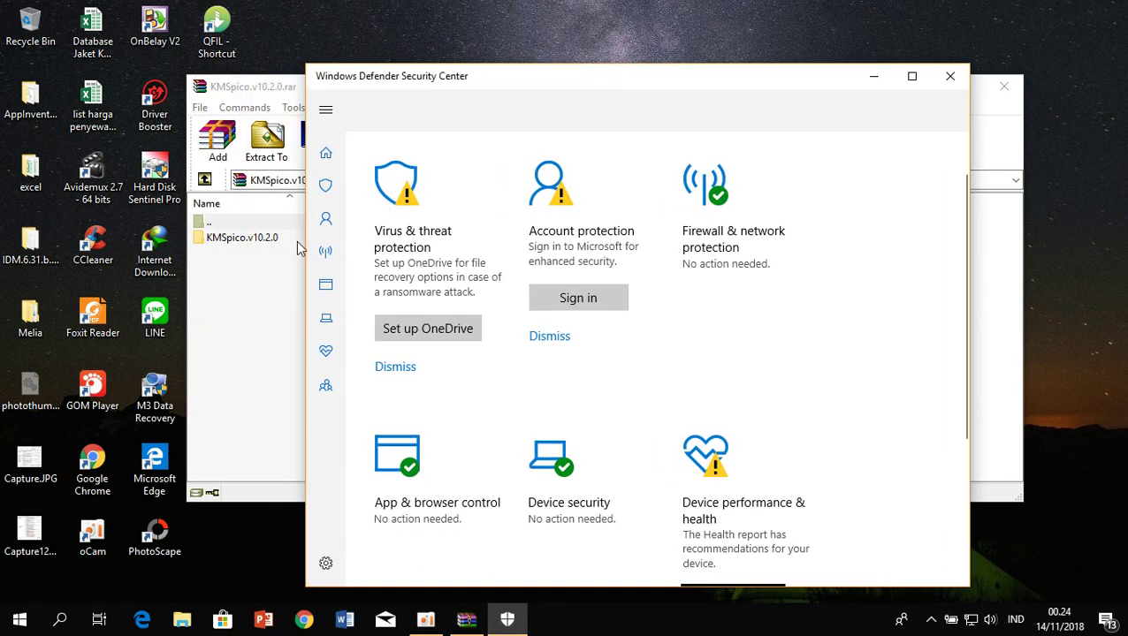
left_click(326, 187)
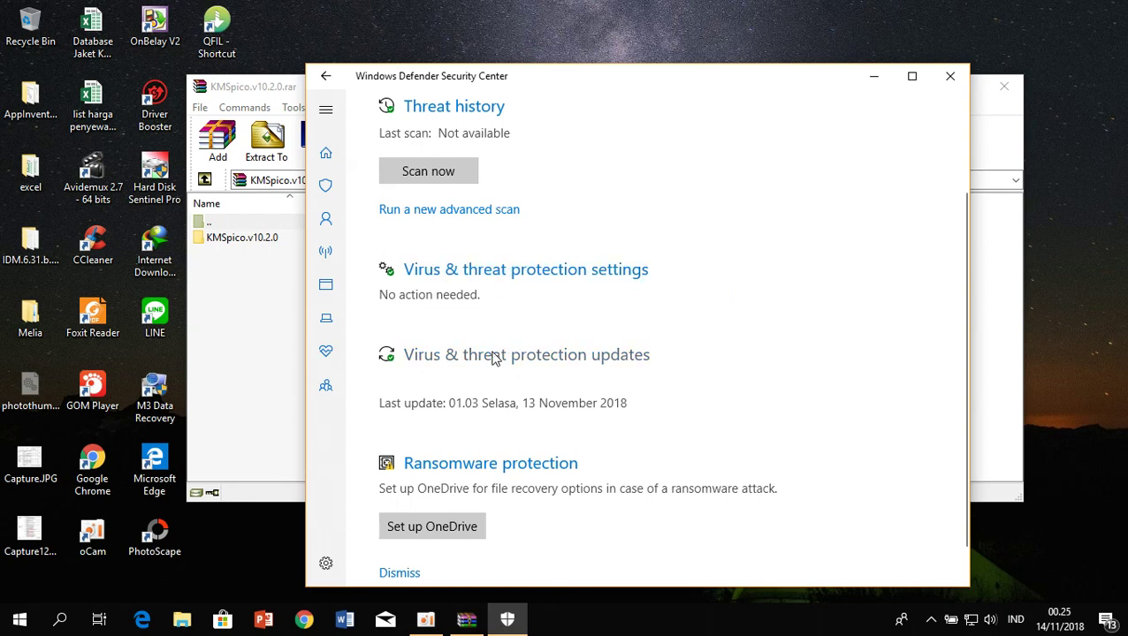
left_click(521, 275)
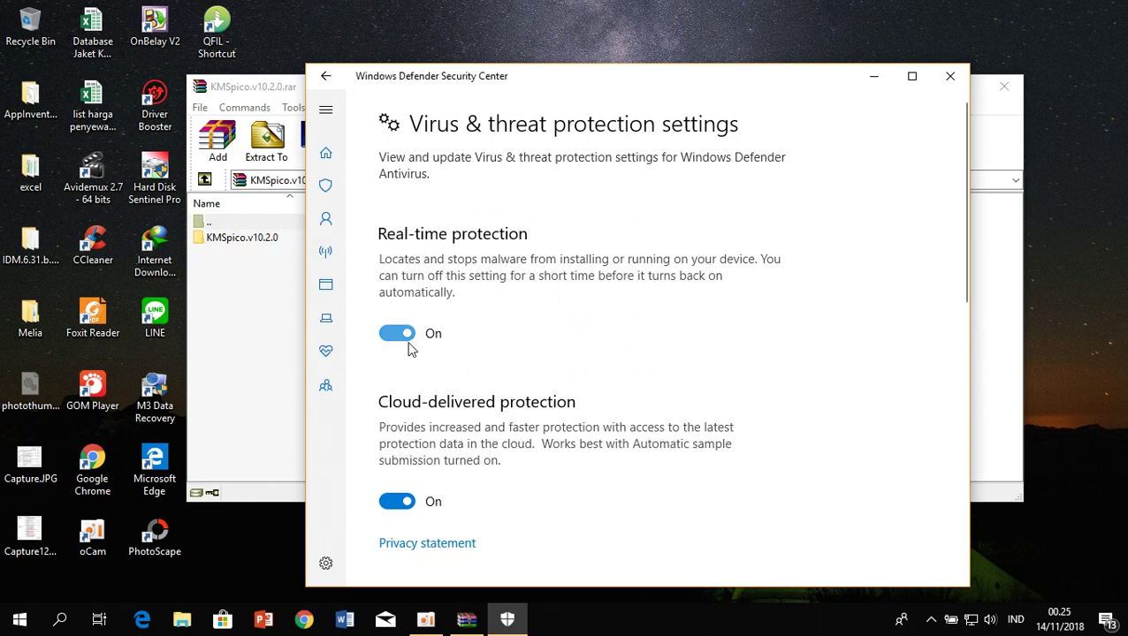
left_click(404, 341)
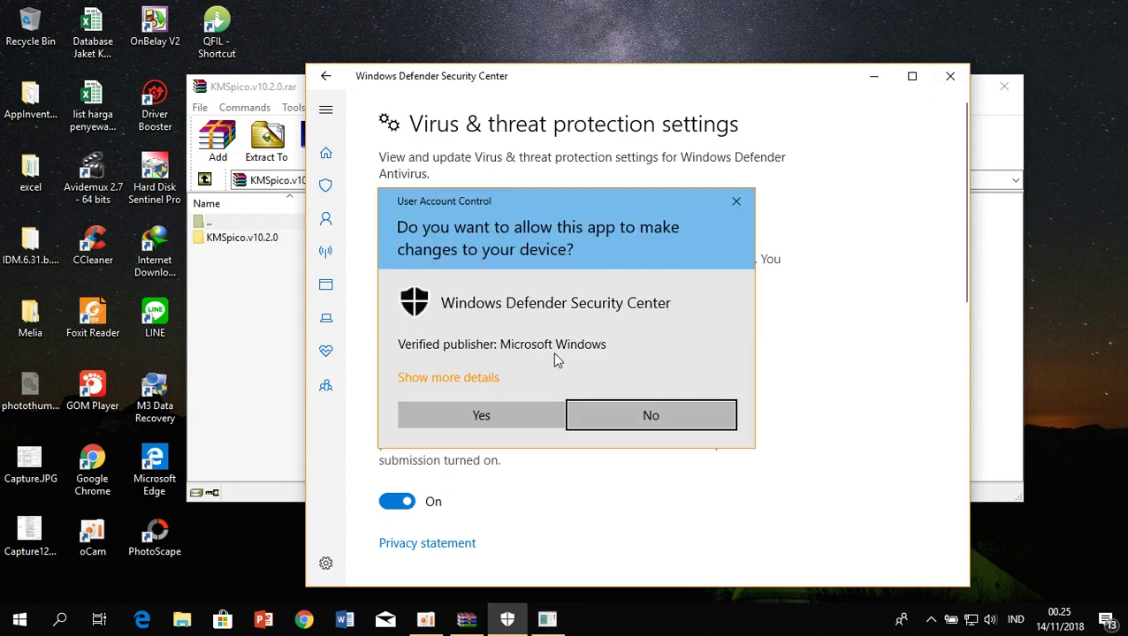
left_click(513, 406)
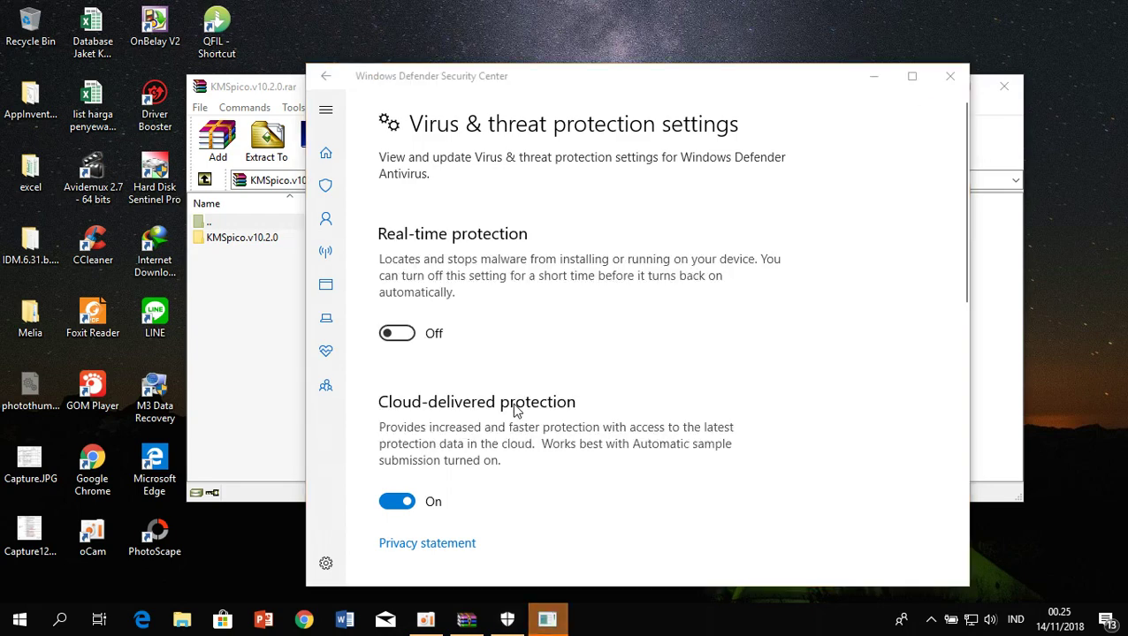
left_click(964, 79)
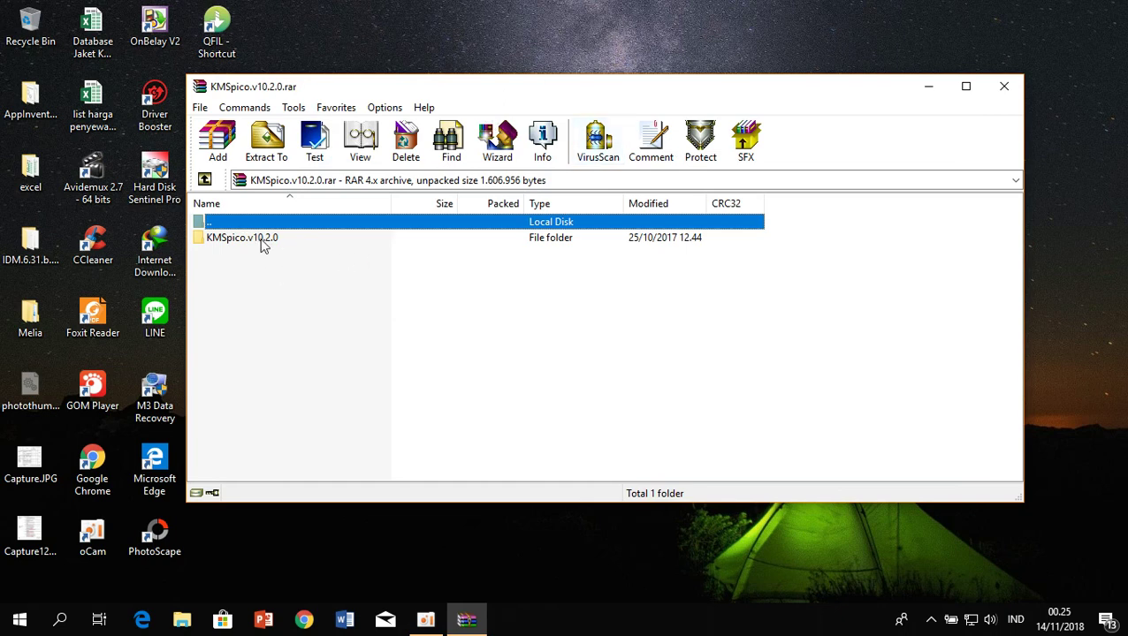
Run KMSpico.exe from the archive's KMSpico.v10.2.0 folder, allowing it to make changes to the device, and close the archive
double_click(260, 238)
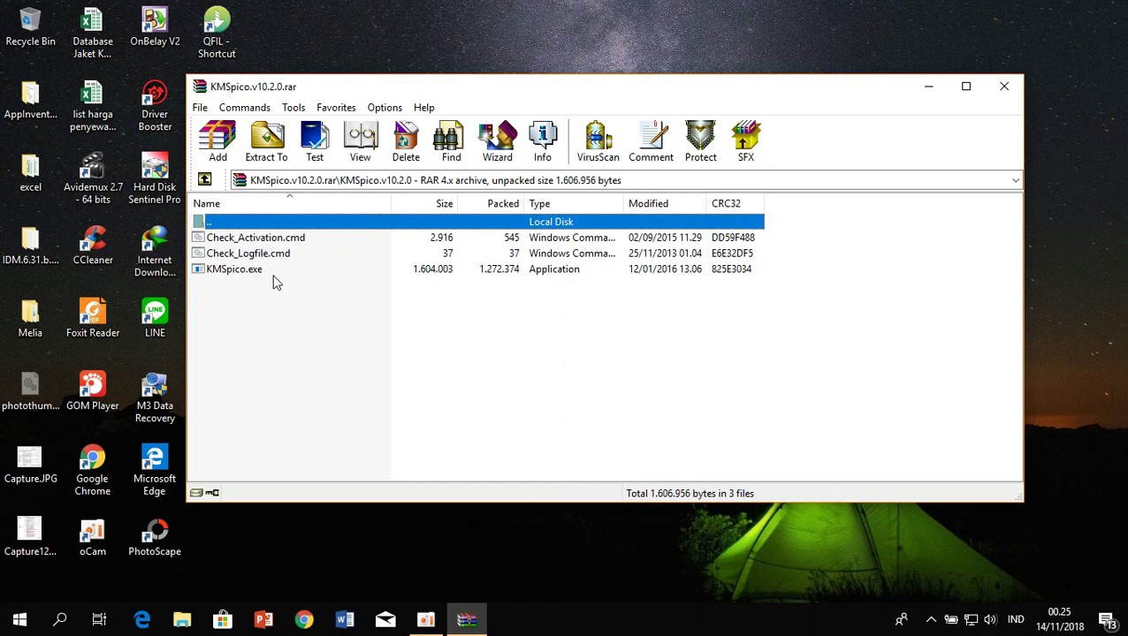
left_click(248, 273)
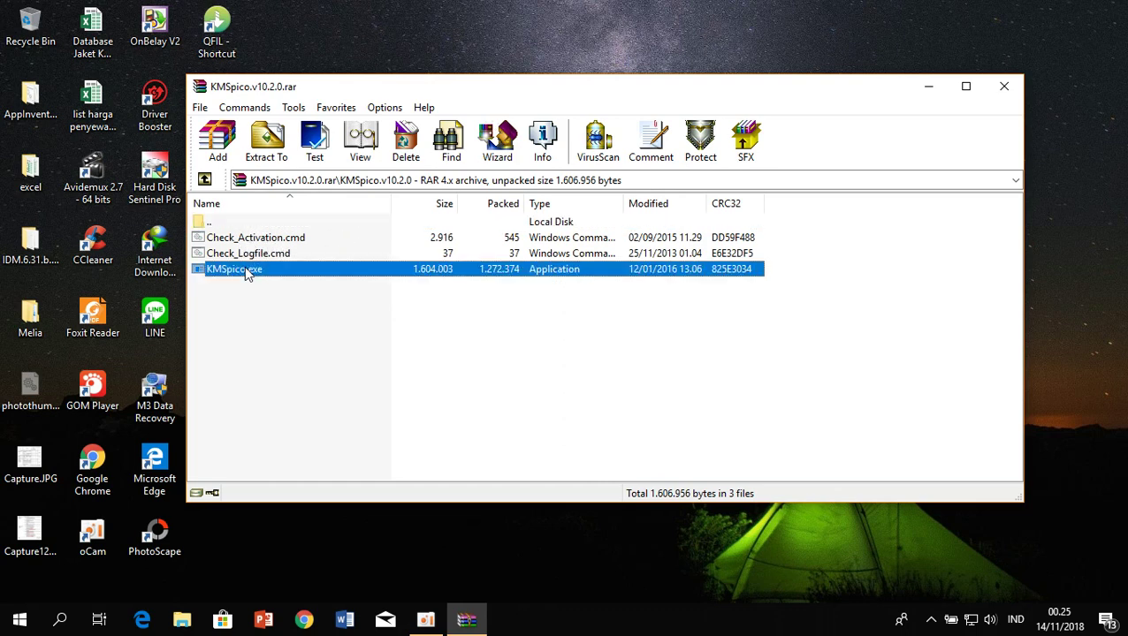
double_click(320, 272)
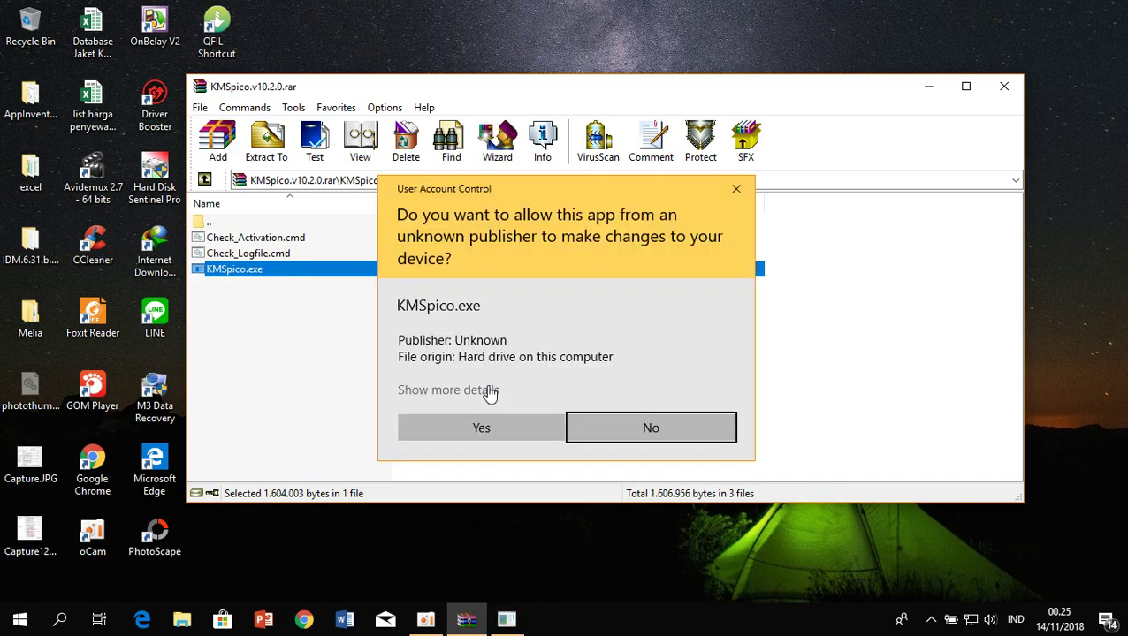
left_click(472, 431)
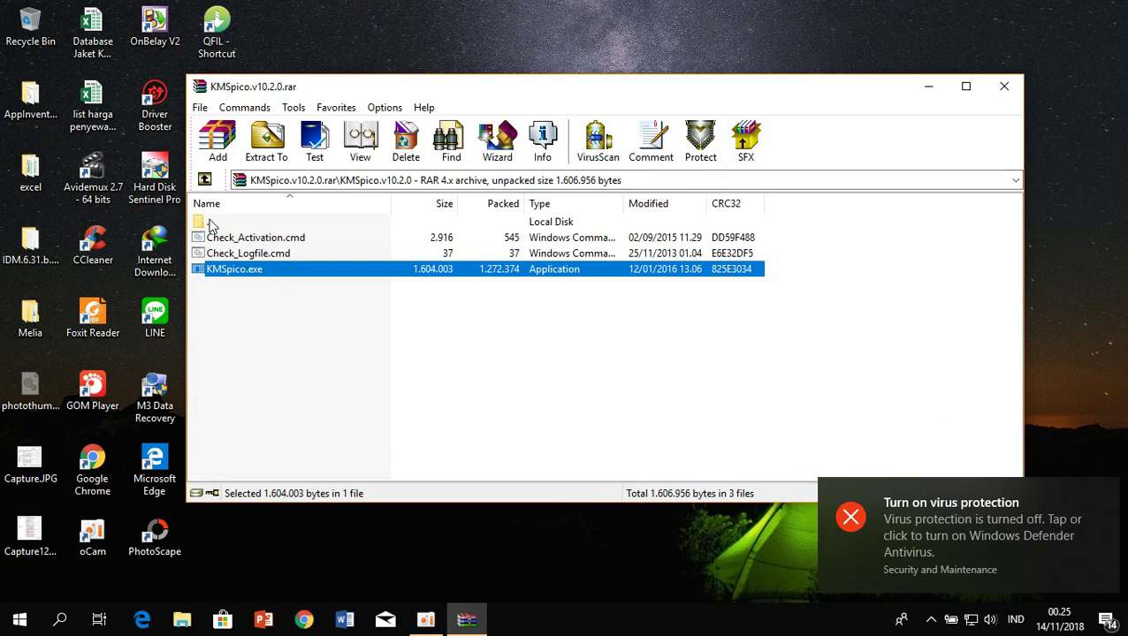
left_click(1002, 88)
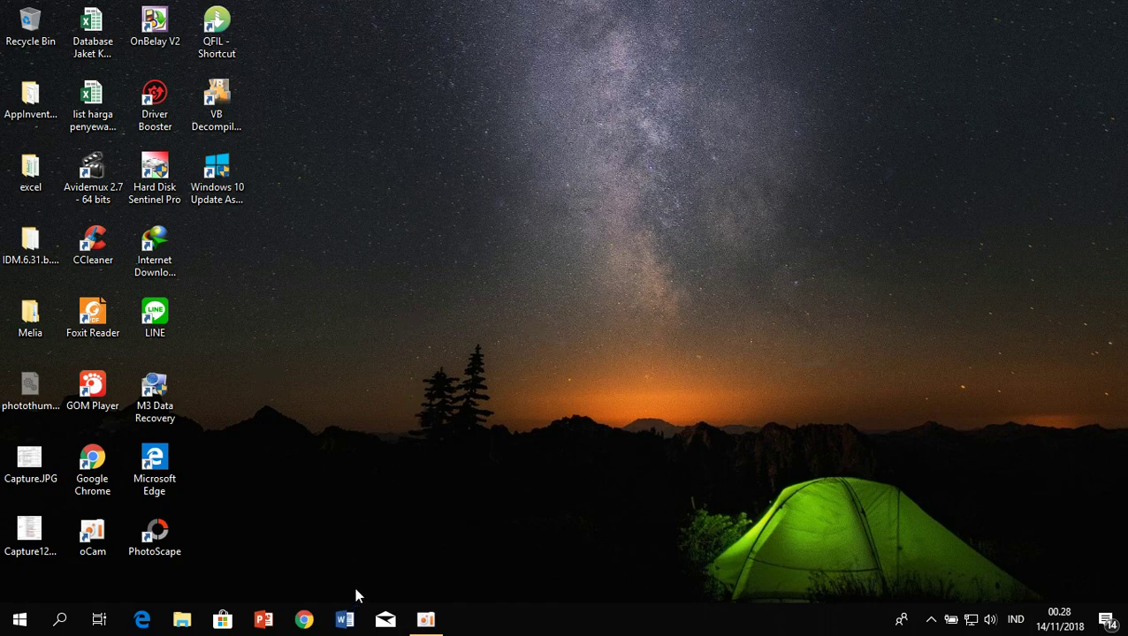
Open a blank document in Word and check the product activation status on the Account page
left_click(345, 621)
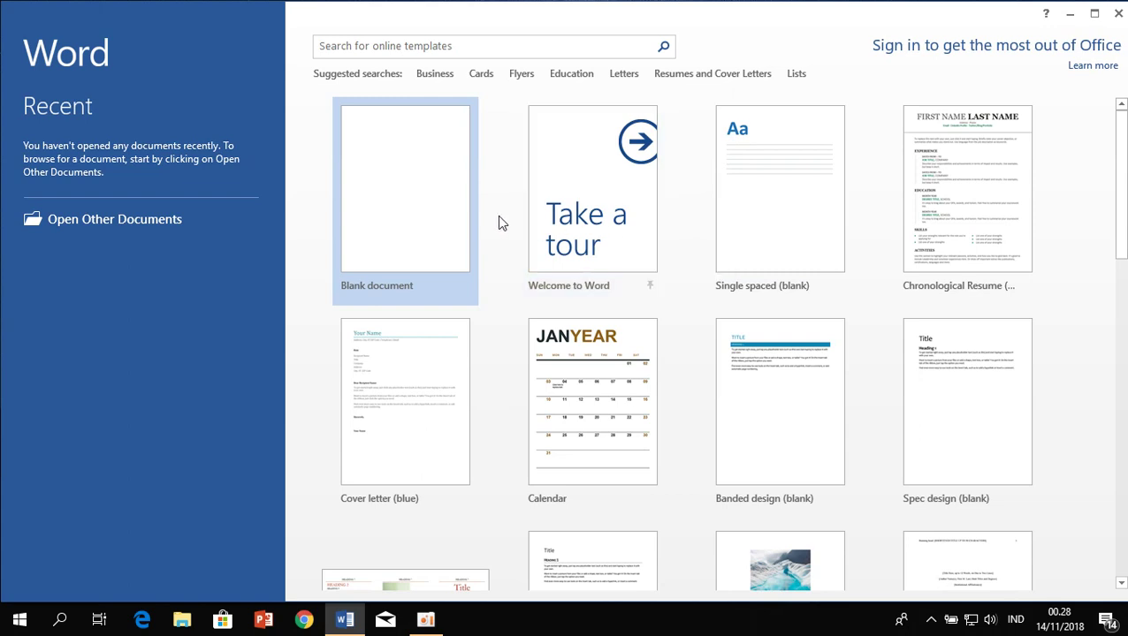
left_click(440, 204)
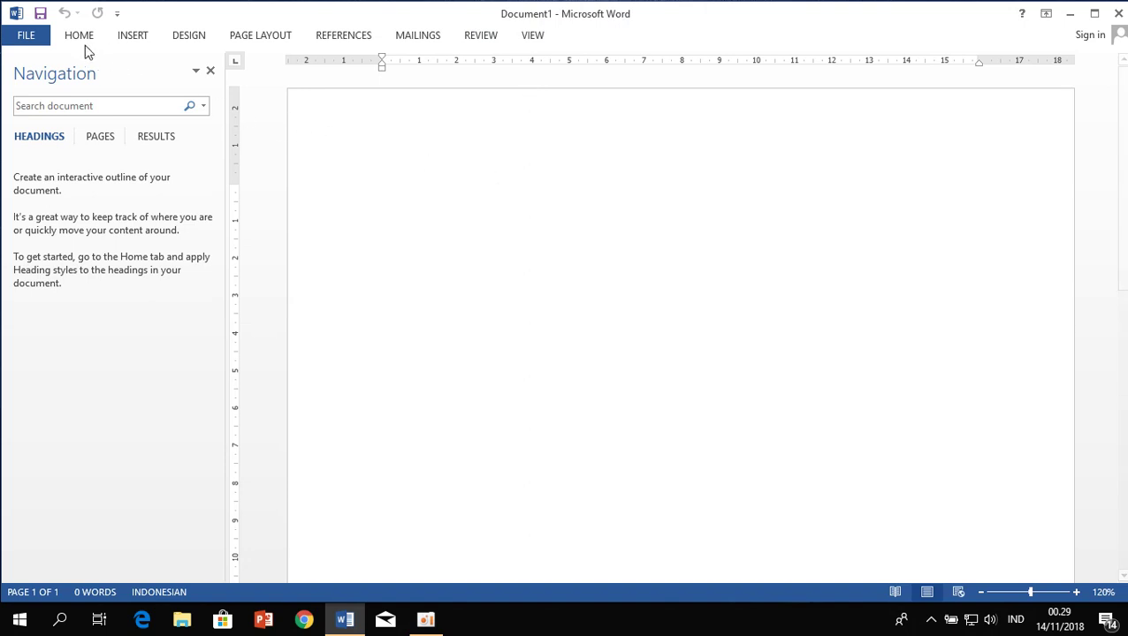
left_click(26, 35)
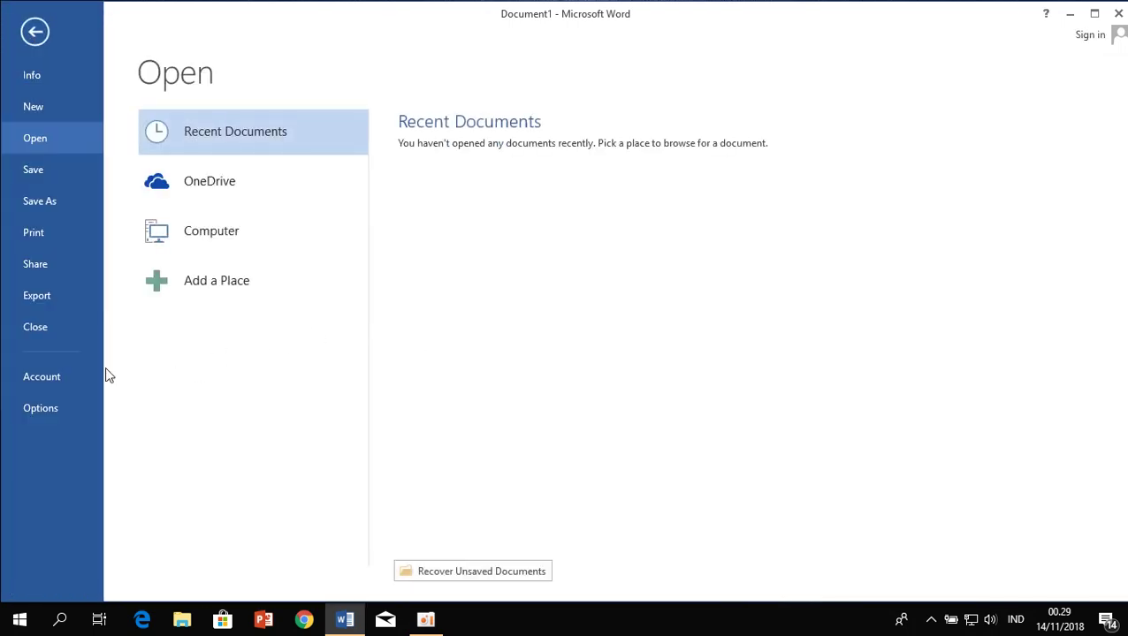
left_click(49, 379)
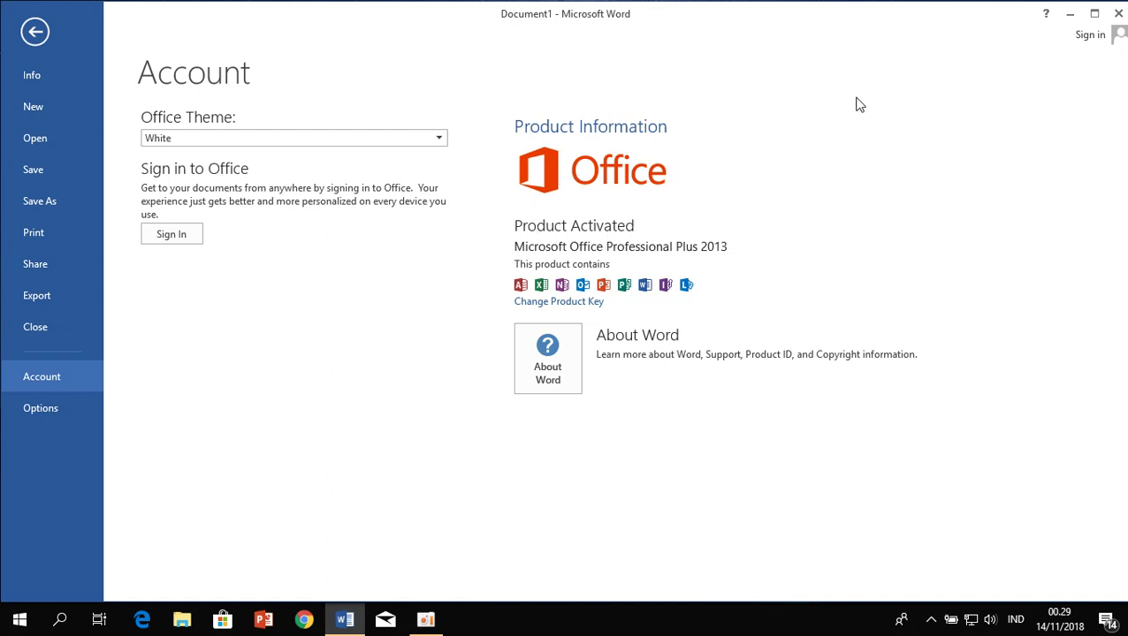
left_click(36, 32)
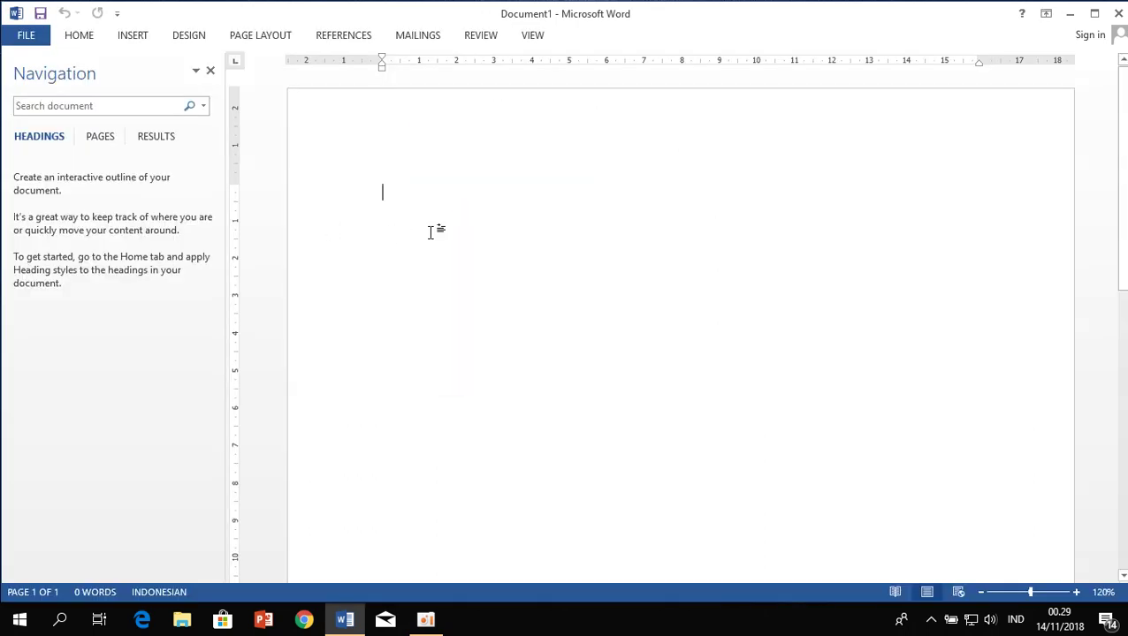